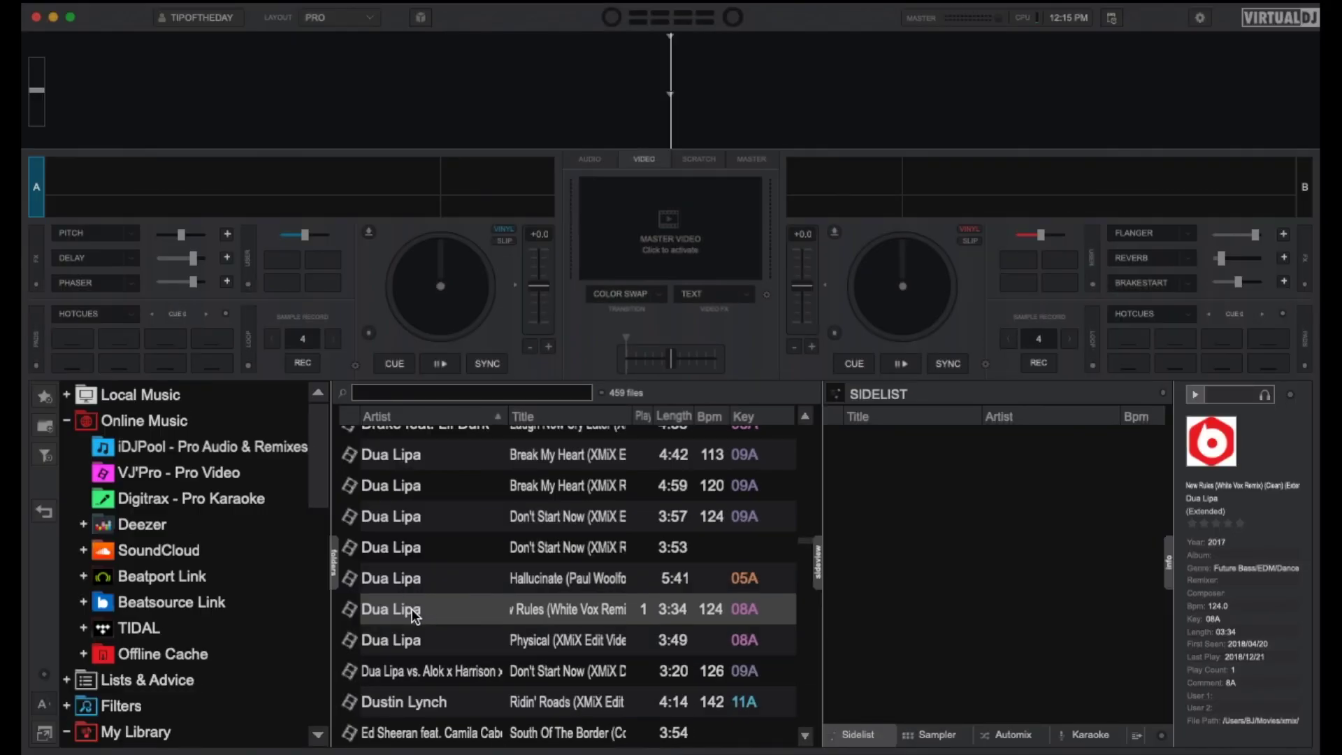
Play New Rules on deck A with its video enlarged, then load Take Care Of You onto deck B.
left_click_drag(441, 608, 289, 189)
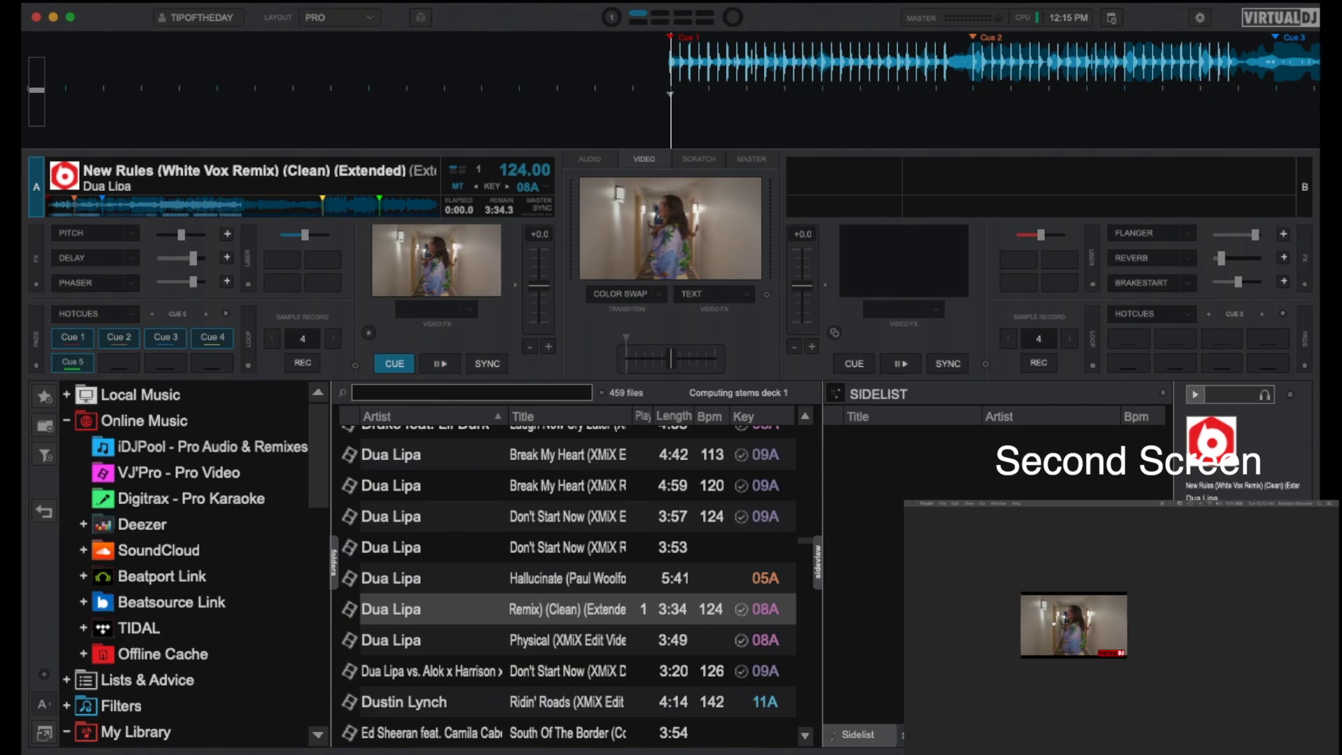
key("space")
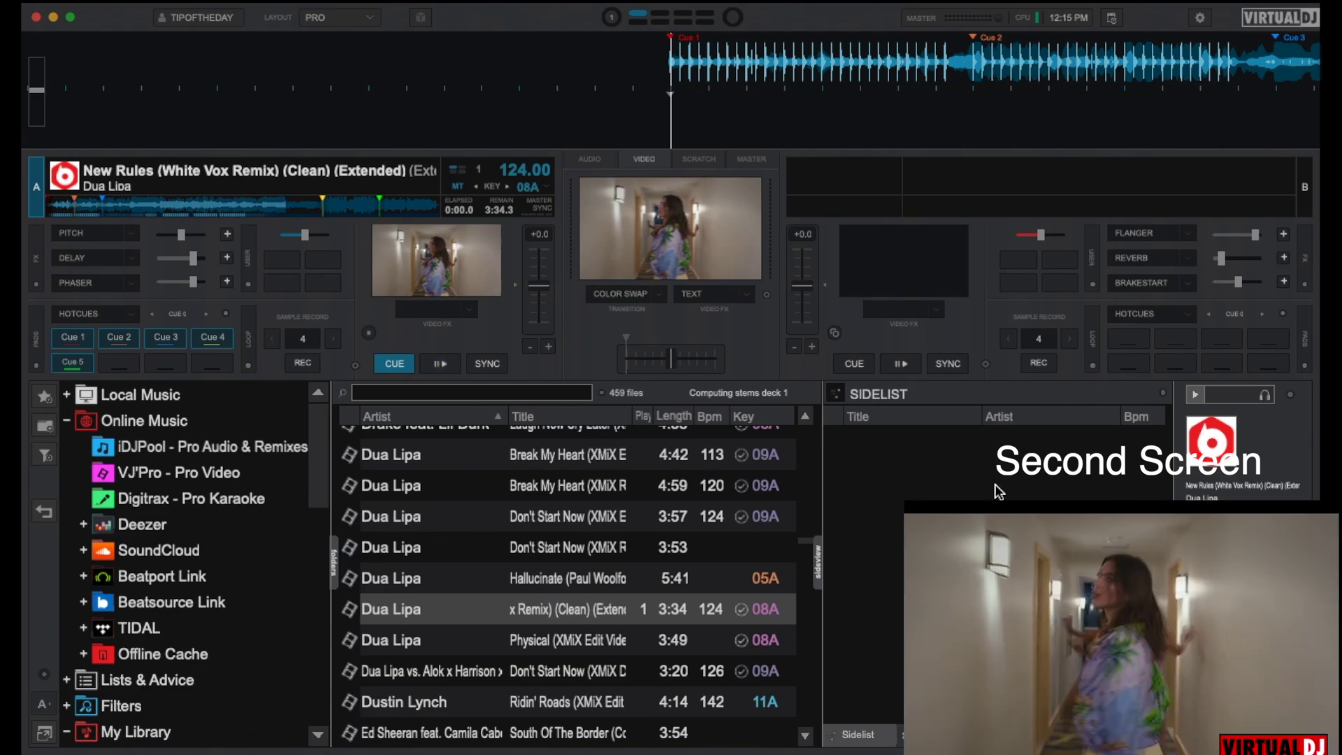
left_click(439, 363)
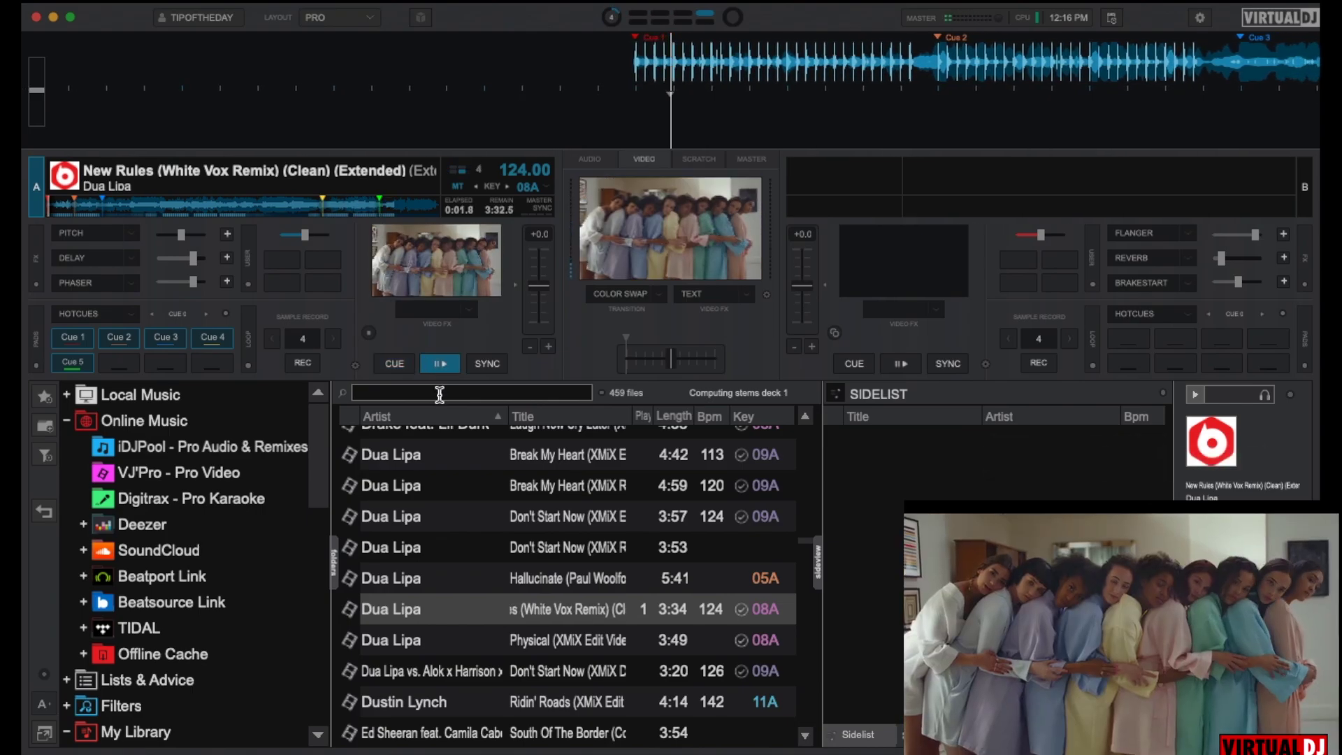
scroll(496, 633, "down", 3)
scroll(496, 635, "down", 3)
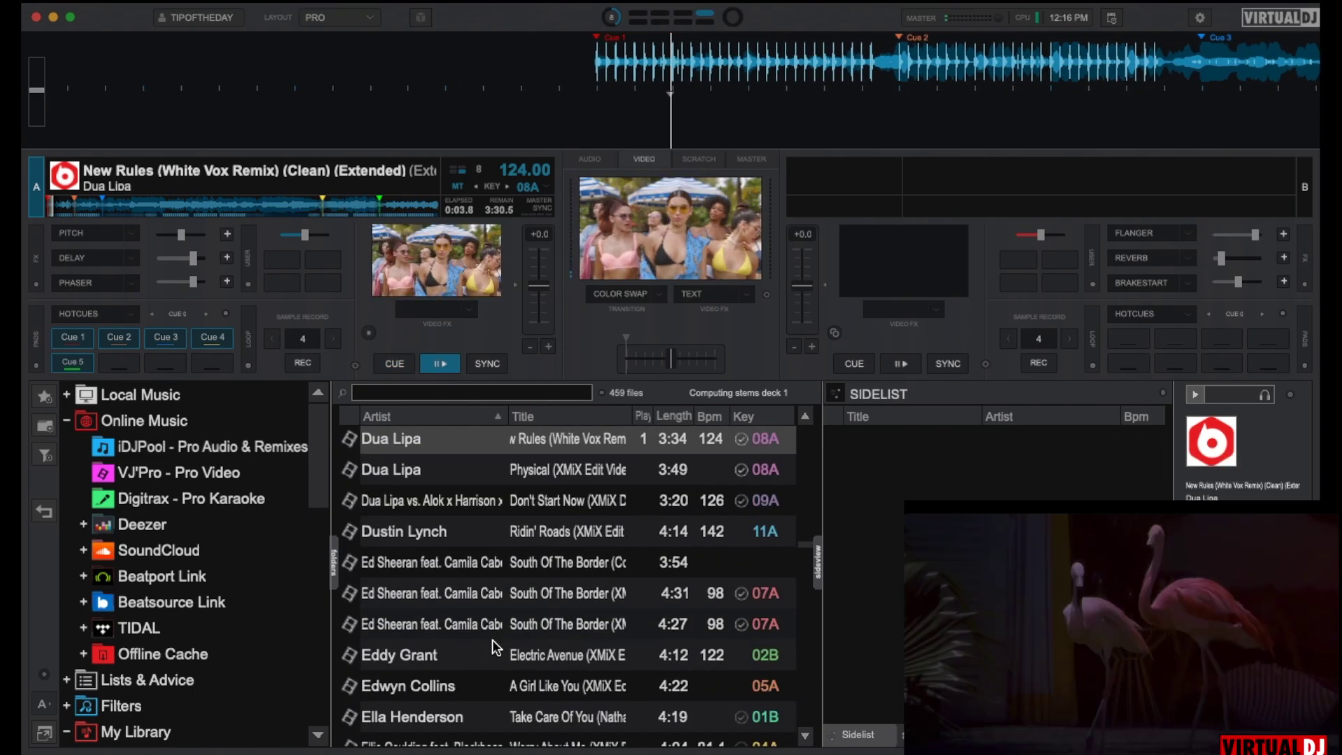
left_click_drag(418, 710, 990, 208)
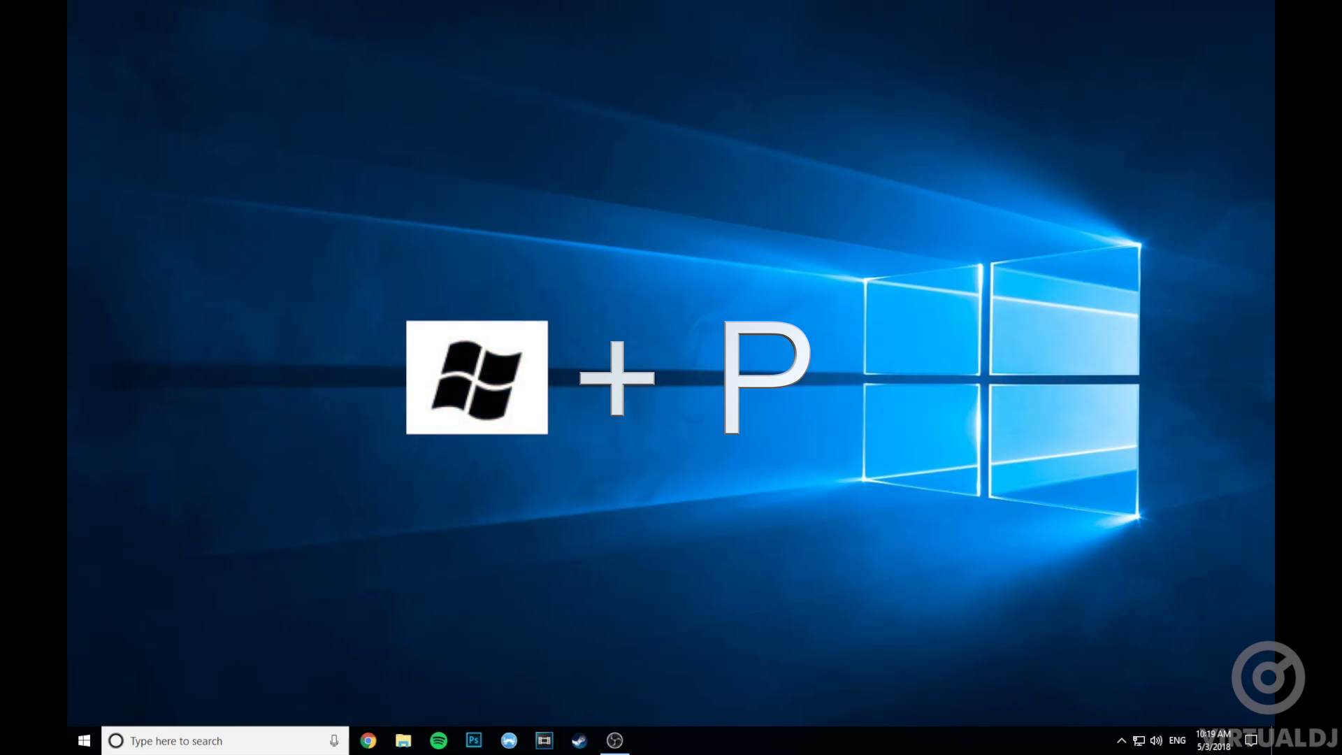
Set Windows projection to Extend and show the Multiple displays dropdown in Display settings.
key("super+p")
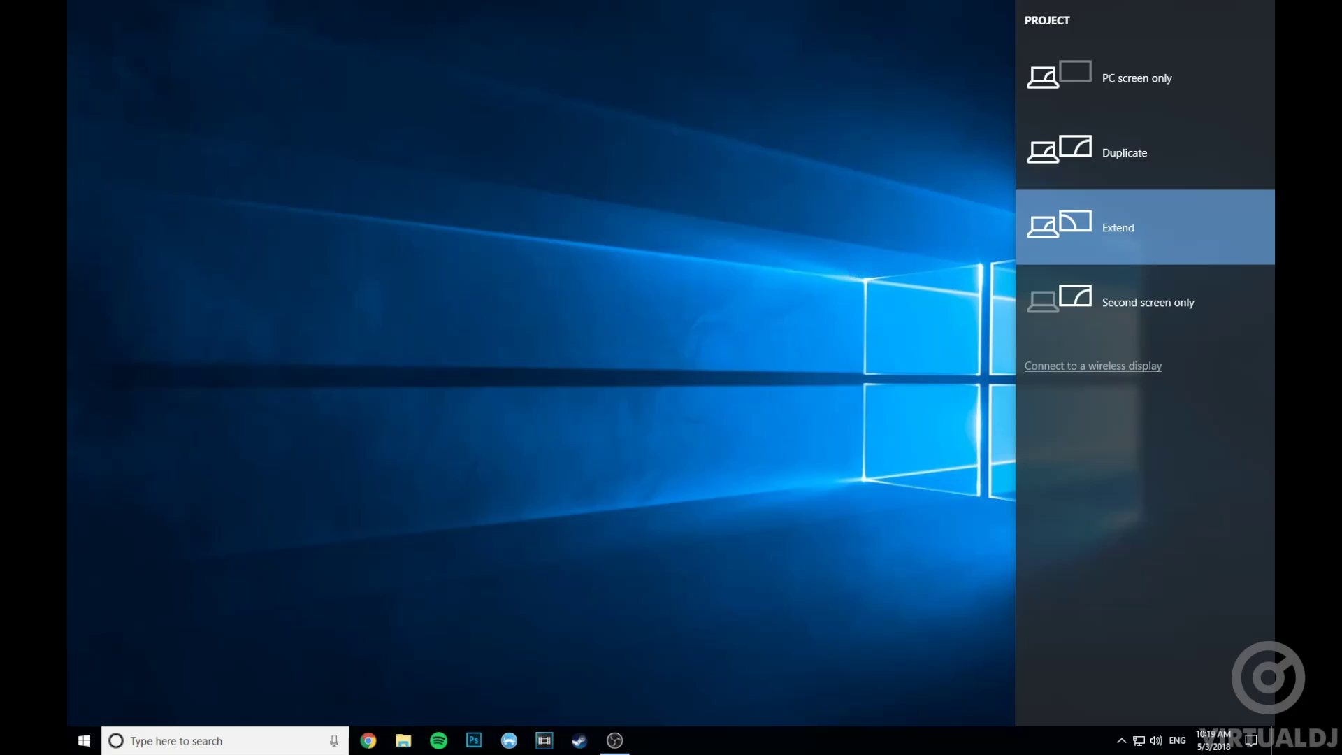
key("Return")
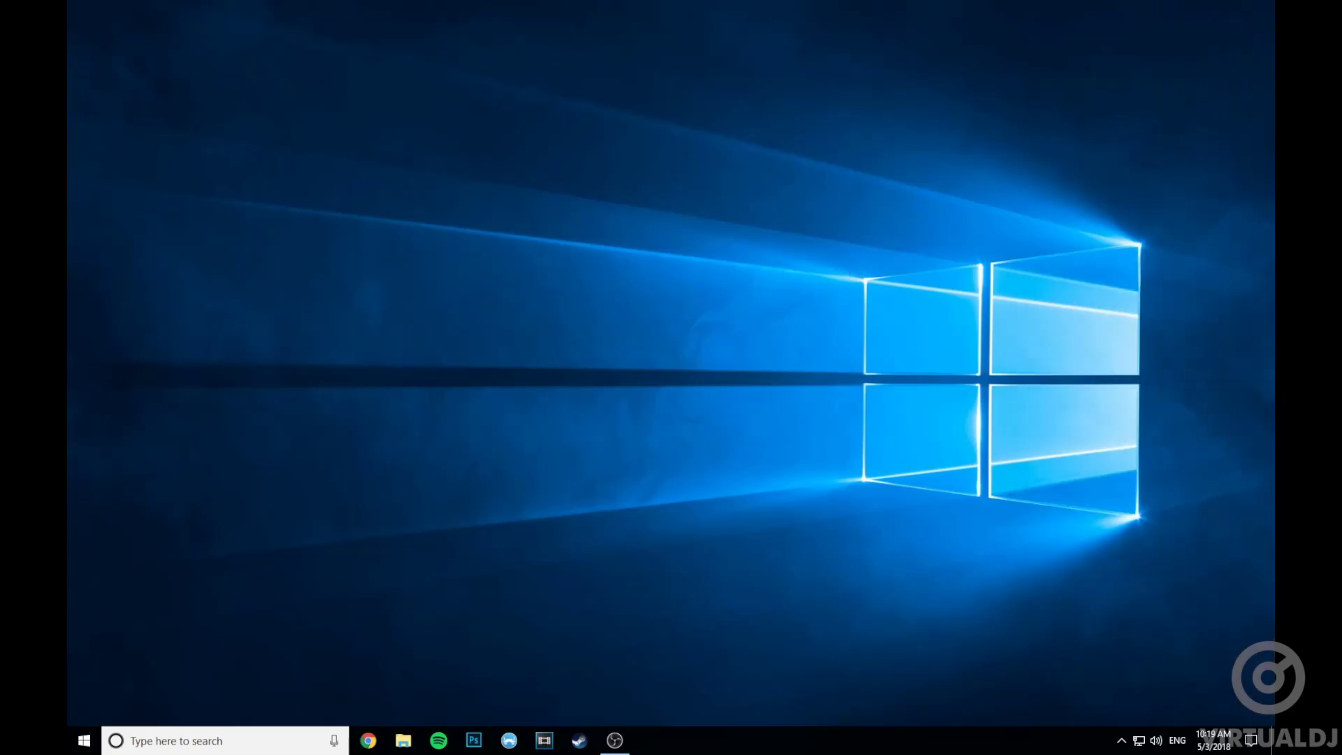
right_click(687, 294)
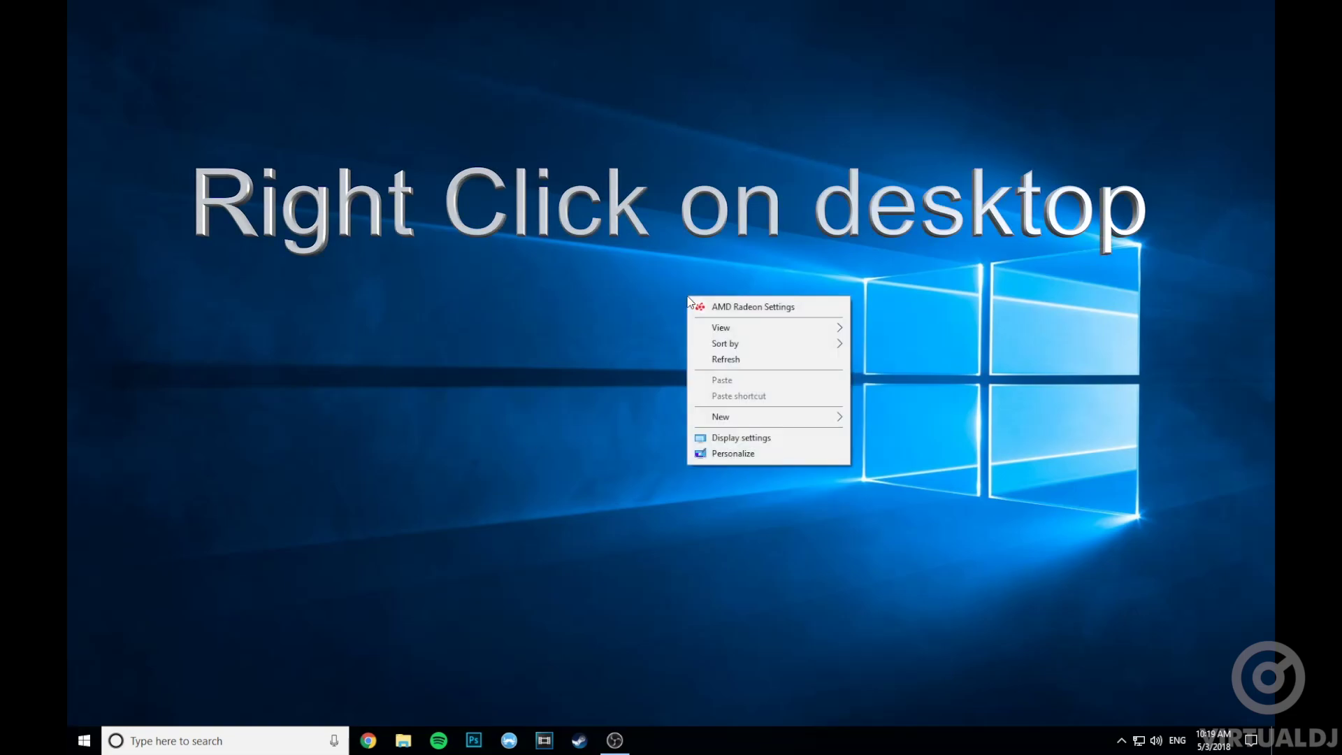
left_click(739, 438)
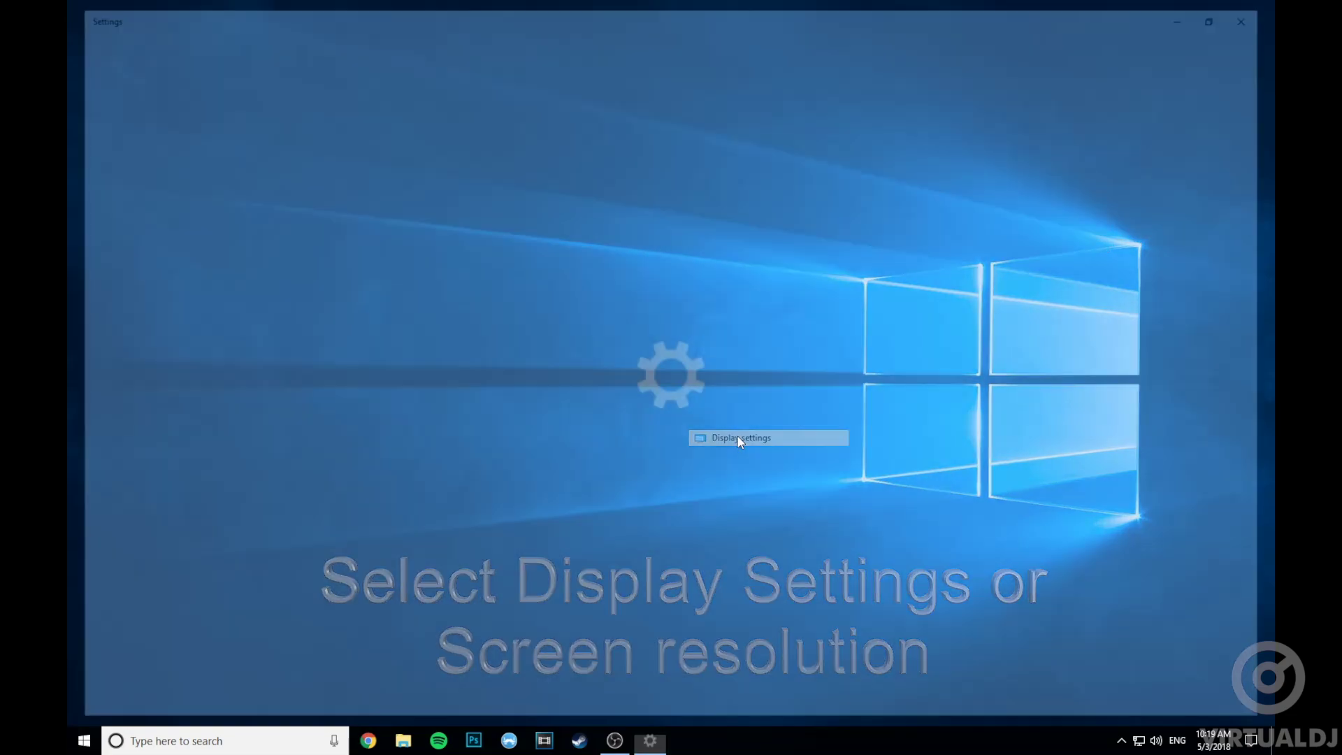
scroll(737, 441, "down", 3)
left_click(507, 580)
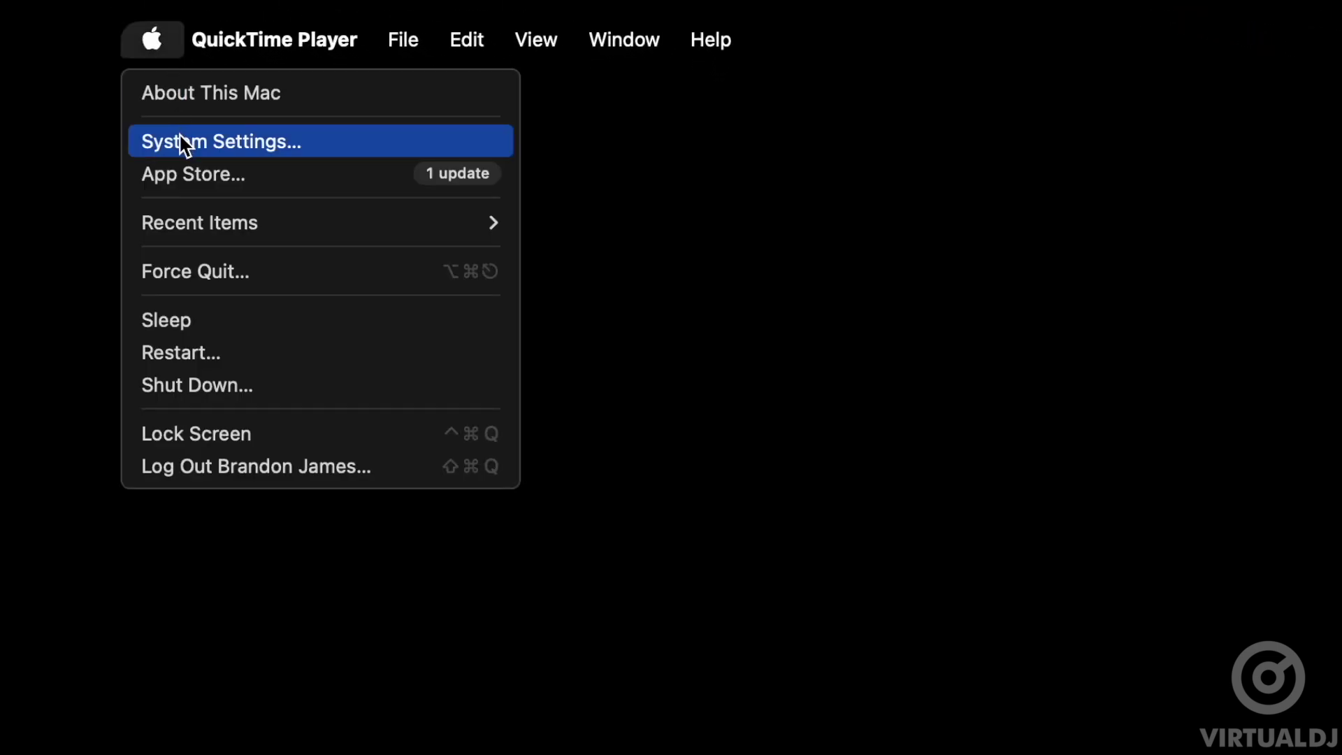
Set the LG ULTRAWIDE display's Use as option to Stop Mirroring in System Settings Displays.
left_click(180, 141)
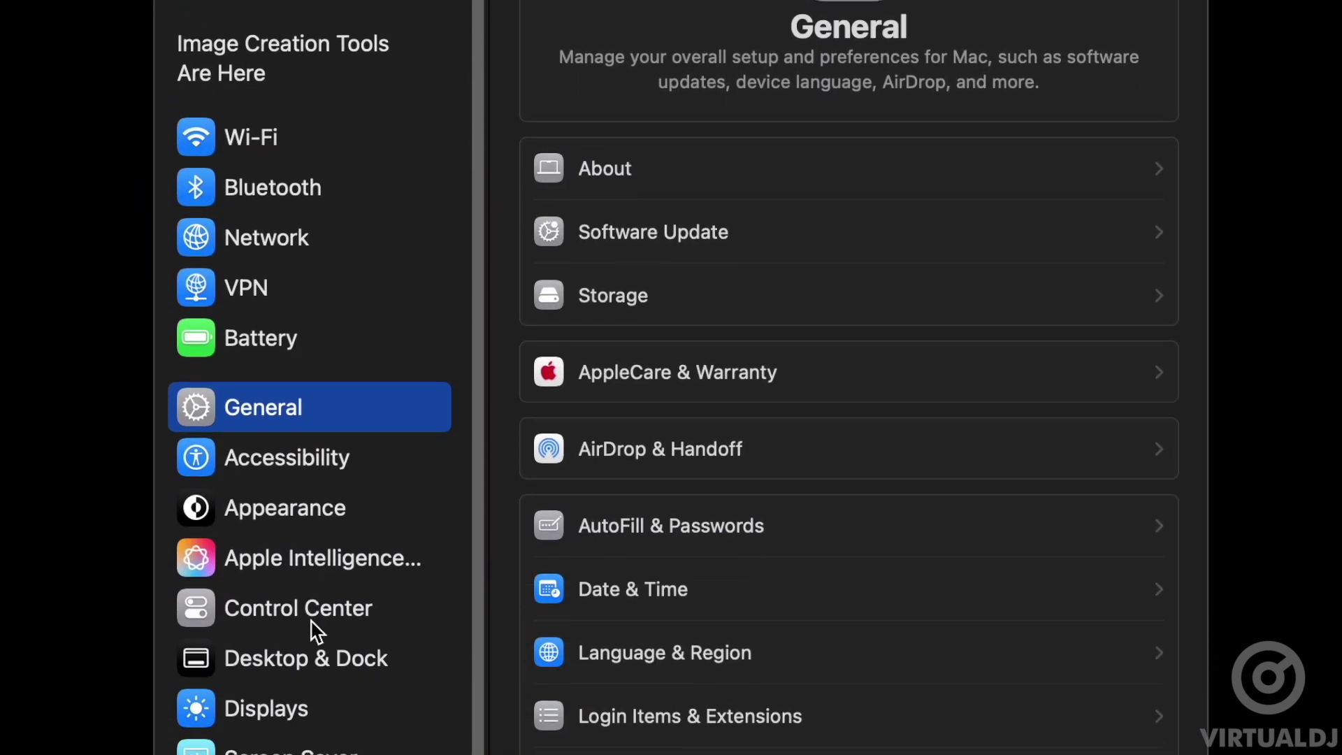
left_click(267, 708)
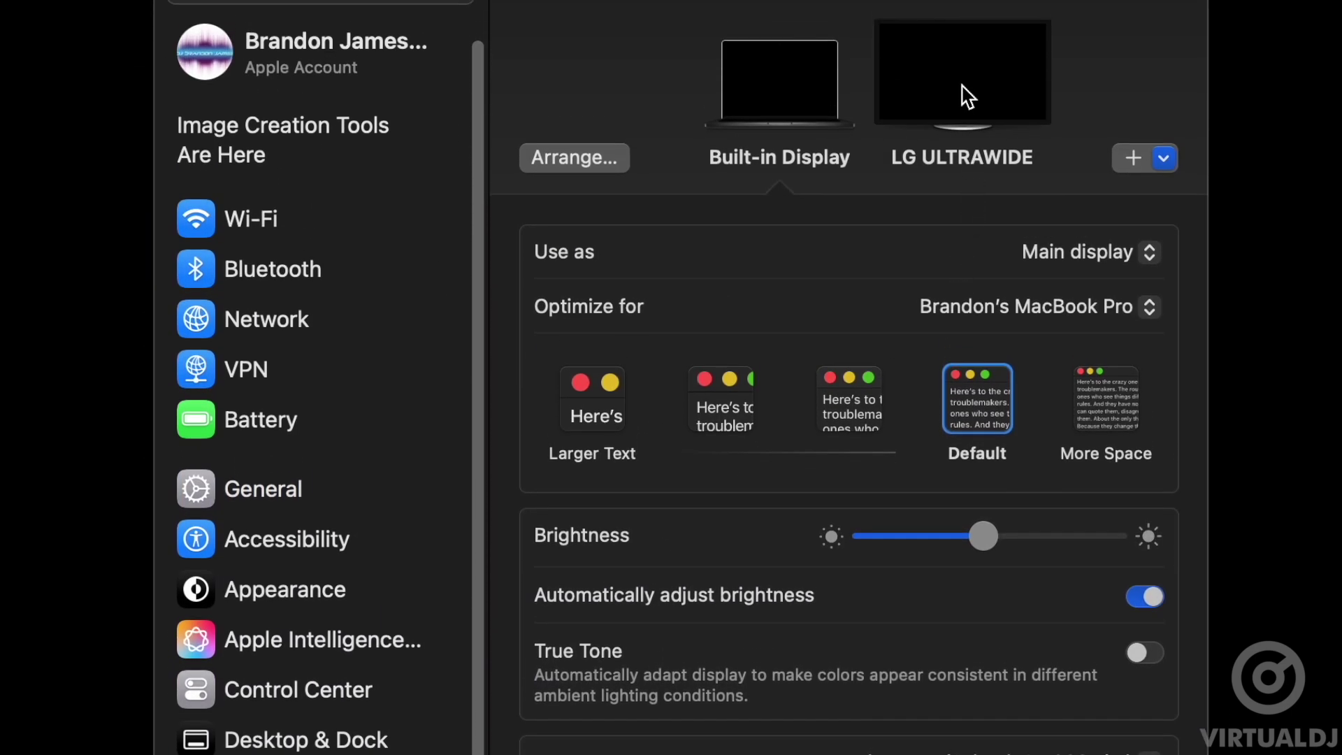
left_click(965, 95)
left_click(1055, 263)
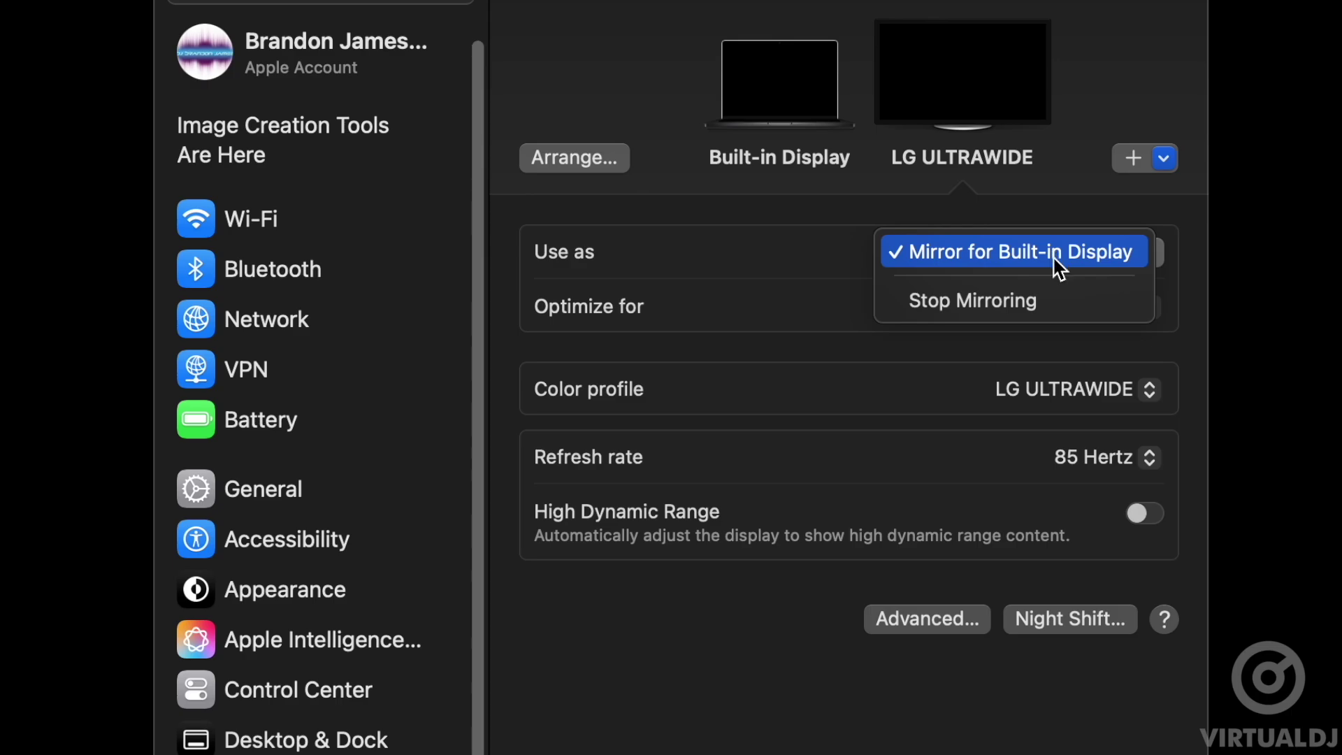
left_click(1051, 302)
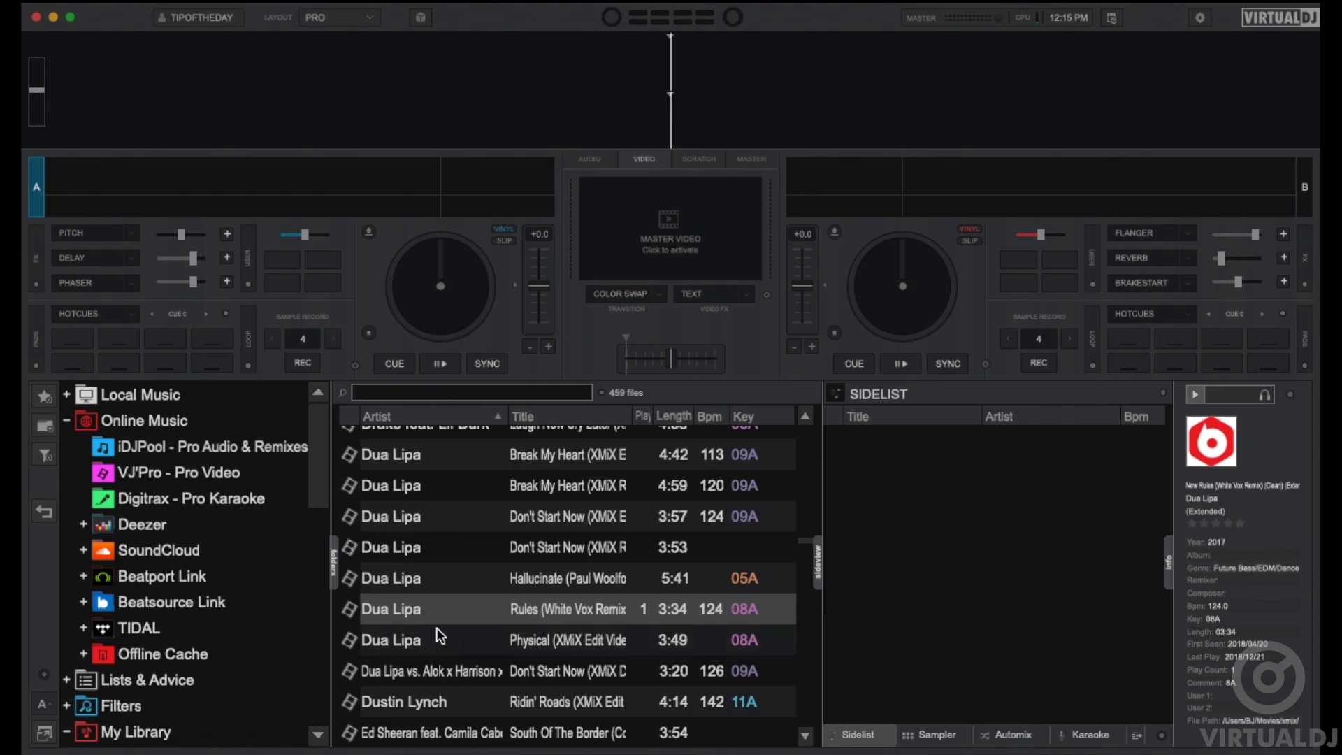
Load New Rules onto deck A and enlarge its video window on the second display.
left_click_drag(412, 616, 289, 189)
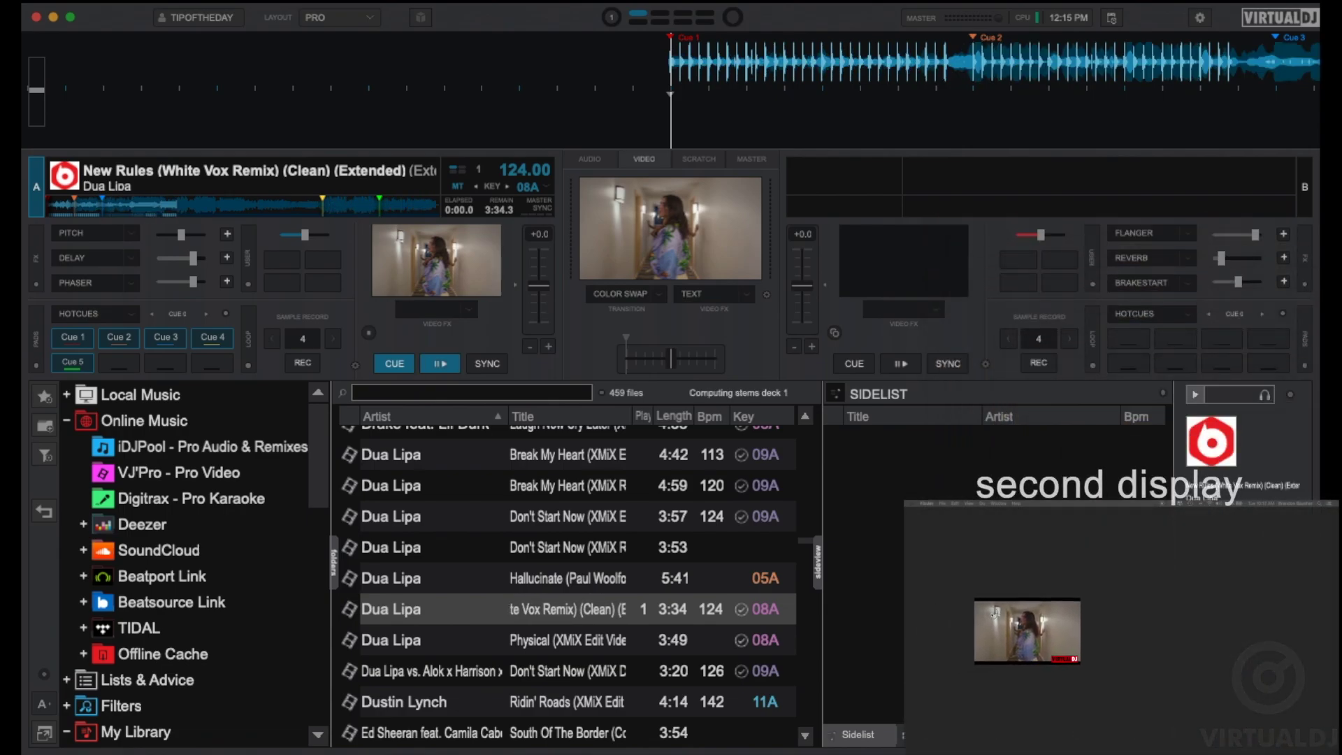
double_click(1053, 624)
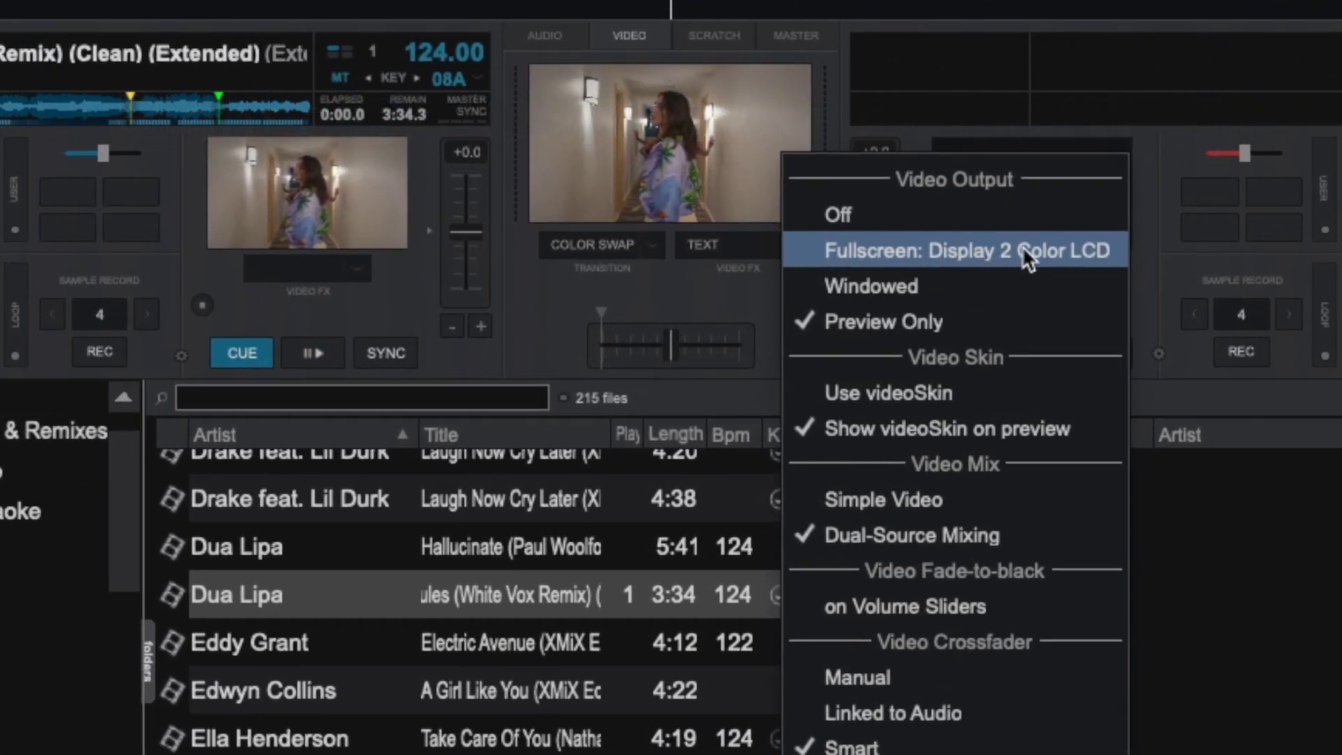
Choose Fullscreen: Display 2 Color LCD from the Video Output menu.
left_click(1040, 247)
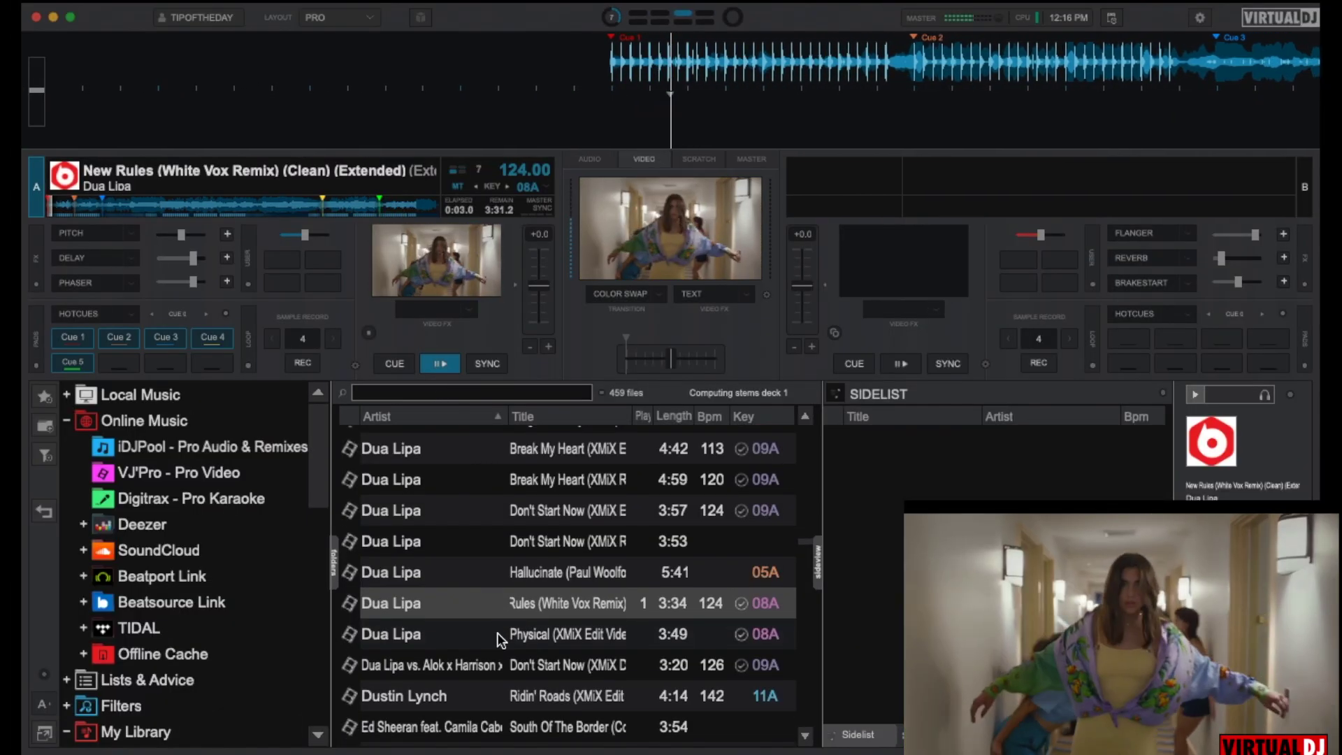
scroll(497, 632, "down", 2)
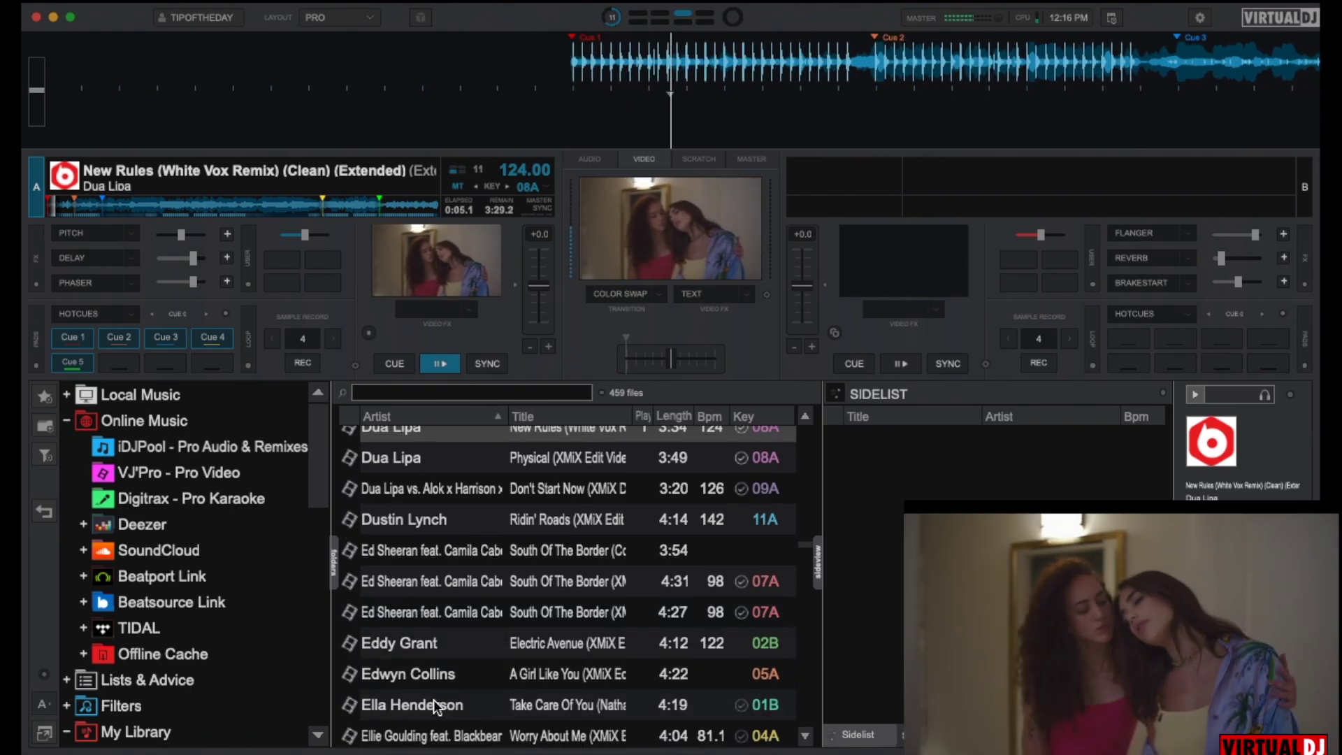
Drag Ella Henderson's Take Care Of You from the track list onto deck B.
mouse_move(414, 706)
left_mouse_down()
mouse_move(732, 539)
mouse_move(990, 209)
left_mouse_up()
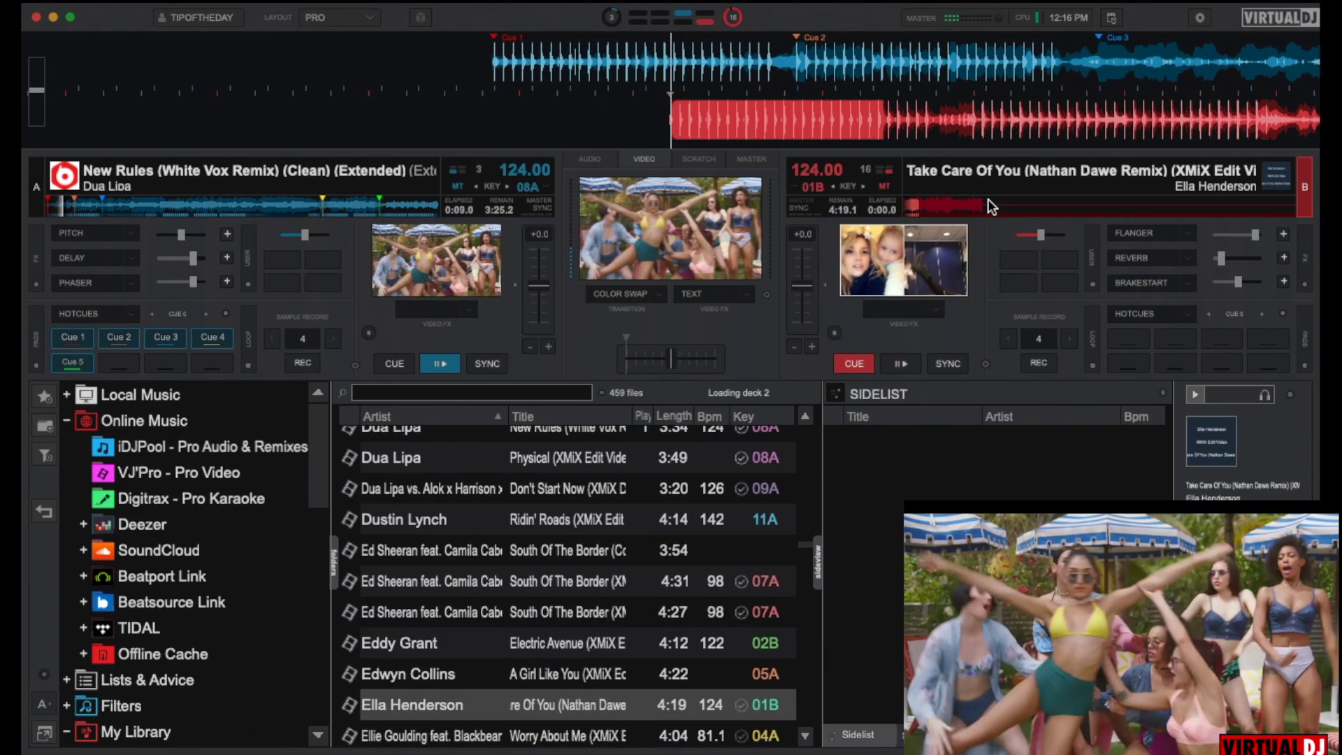